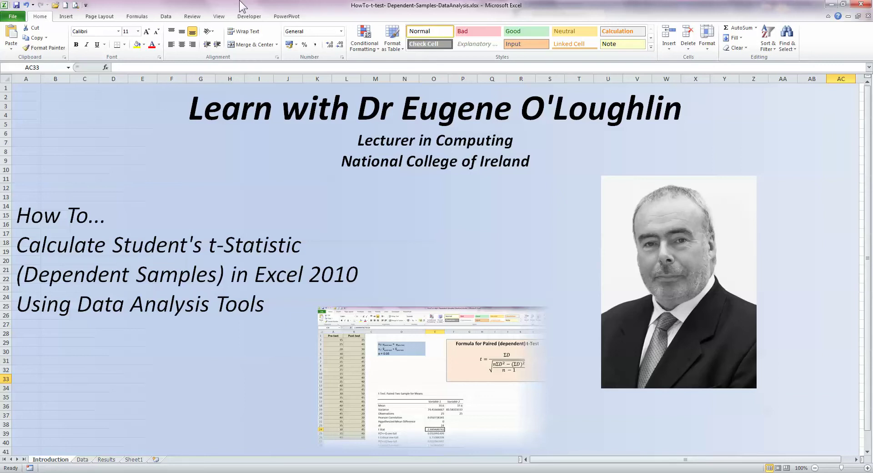
- Go to the Data sheet holding the 25 Pre-test and Post-test scores
click(82, 459)
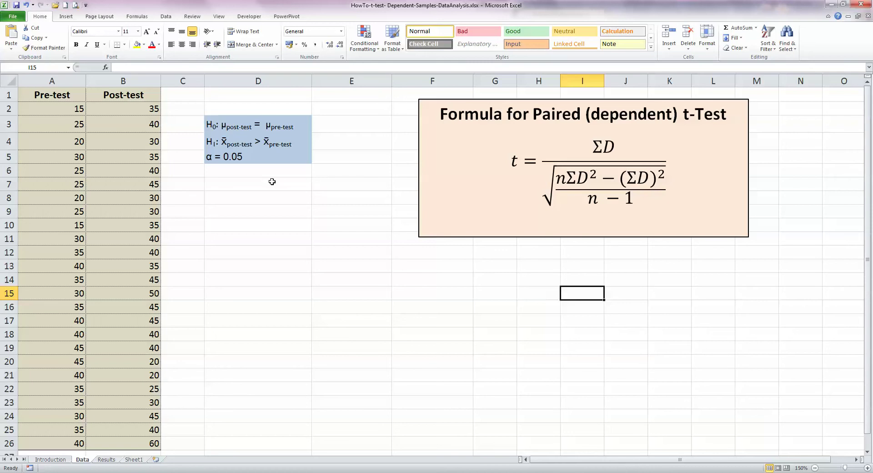
- Select cell D13 for the results and show the Add-Ins page in Excel Options
click(277, 266)
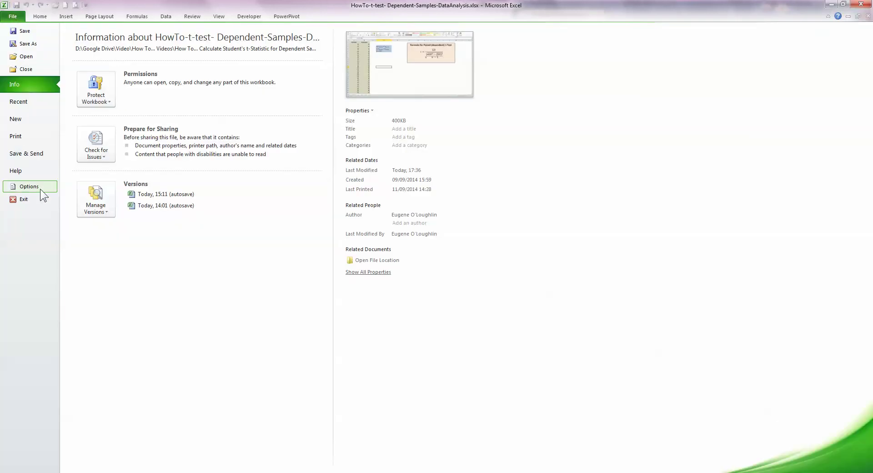
click(33, 186)
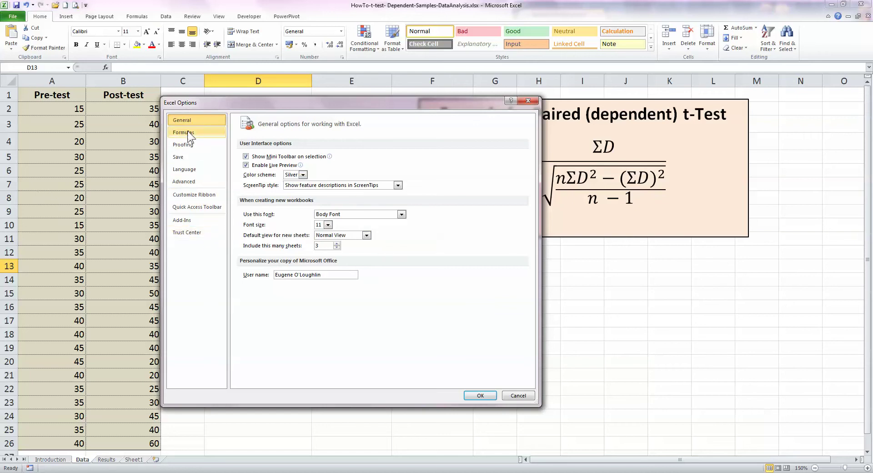
click(191, 221)
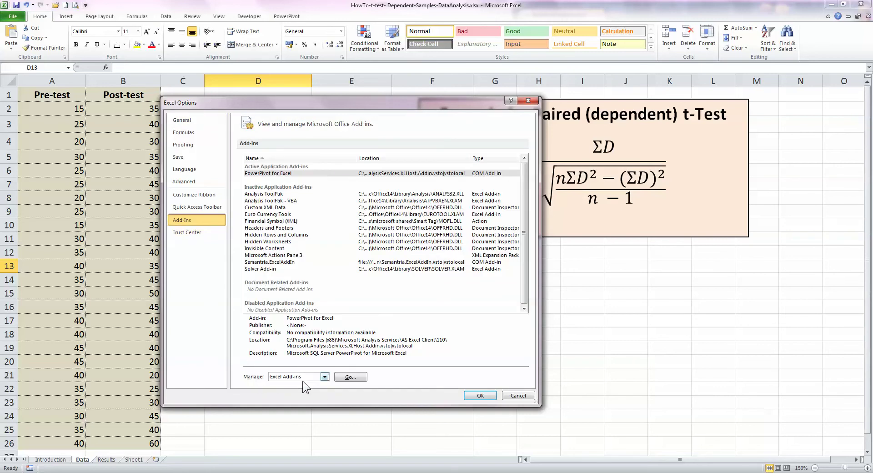
- Tick Analysis ToolPak in the Excel Add-ins manager and confirm to enable it
click(350, 377)
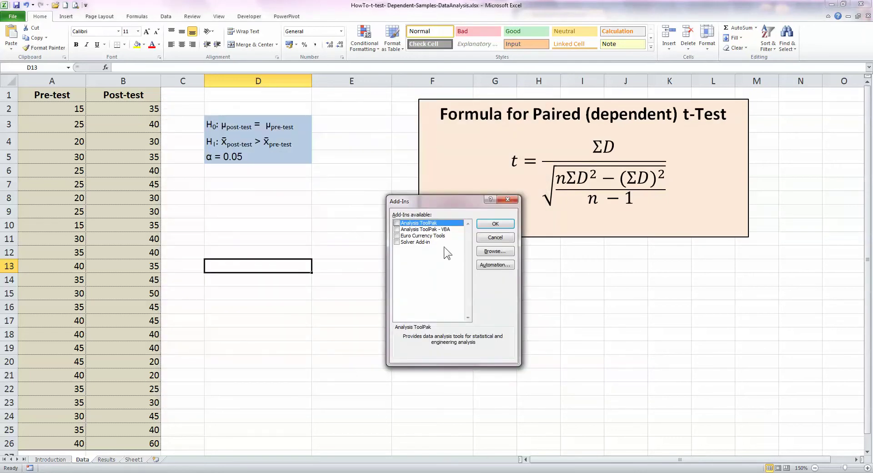
click(396, 222)
click(495, 224)
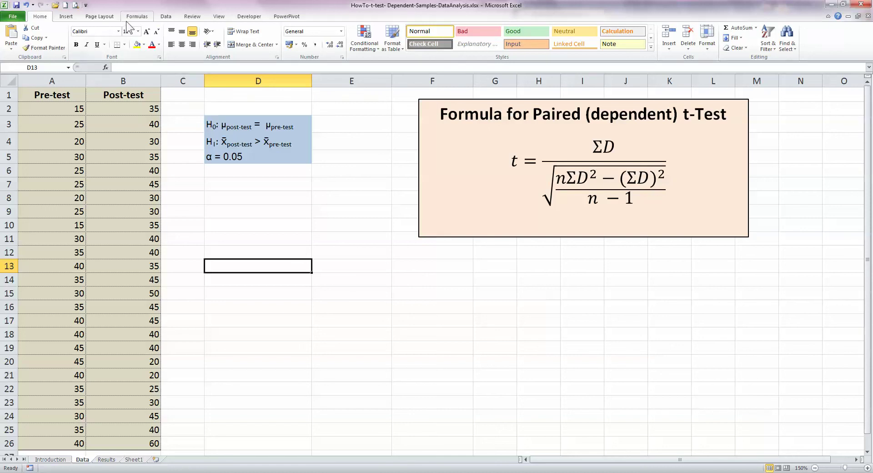
- Open Data Analysis from the Data tab and select t-Test: Paired Two Sample for Means
click(166, 17)
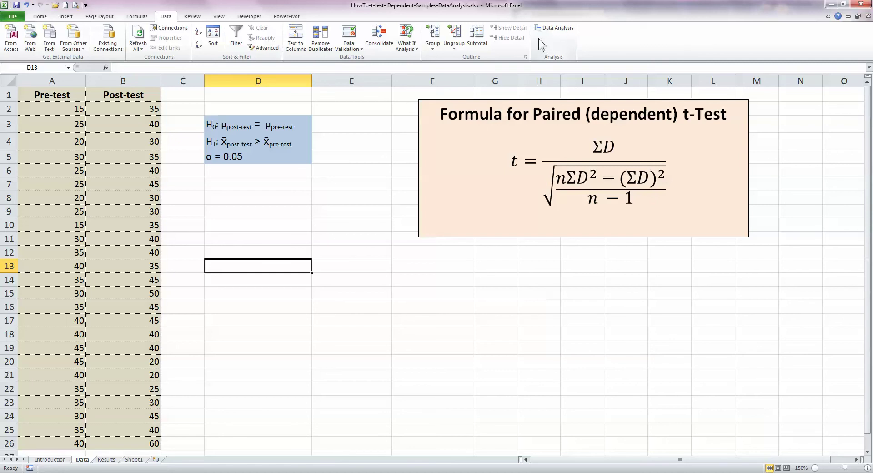
click(559, 26)
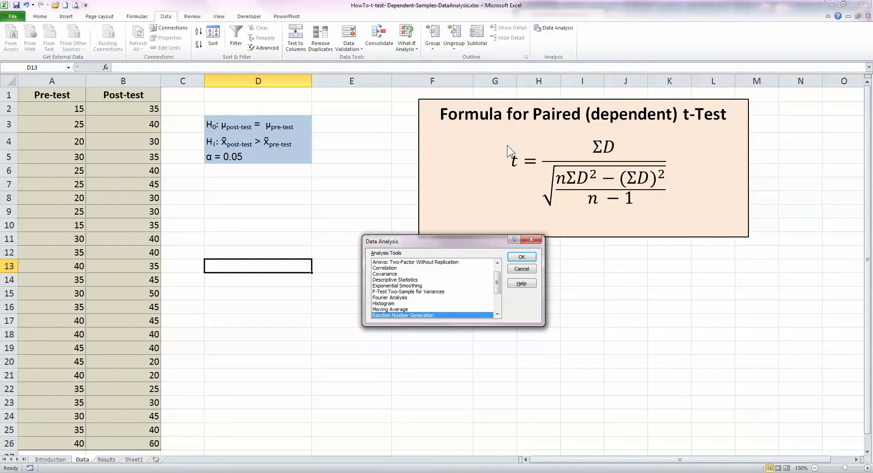
drag(497, 287, 500, 306)
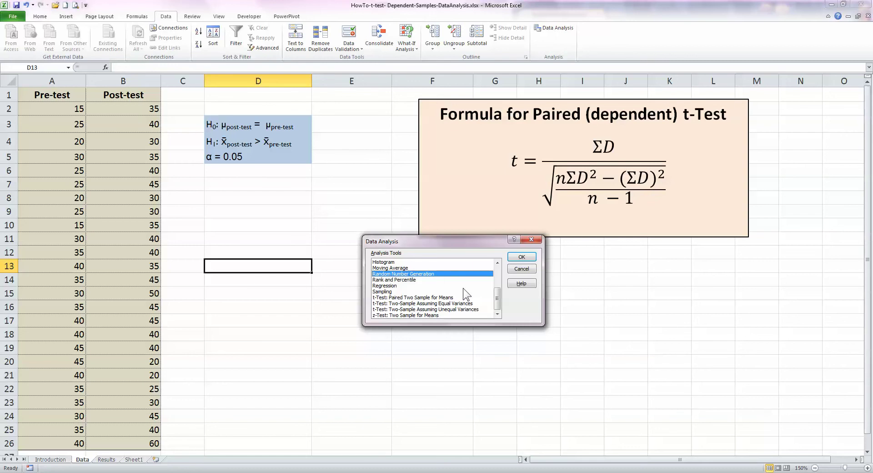
click(437, 296)
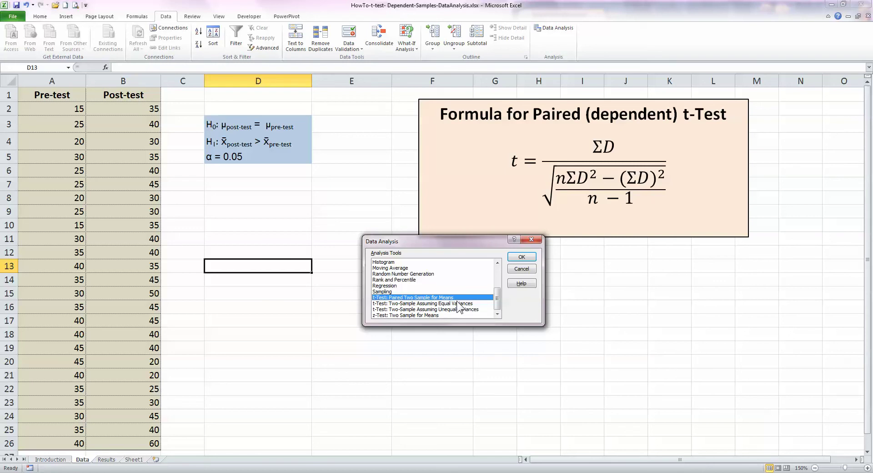
- Set variable 1 to the Pre-test column A1:A26 and variable 2 to the Post-test column B
click(522, 257)
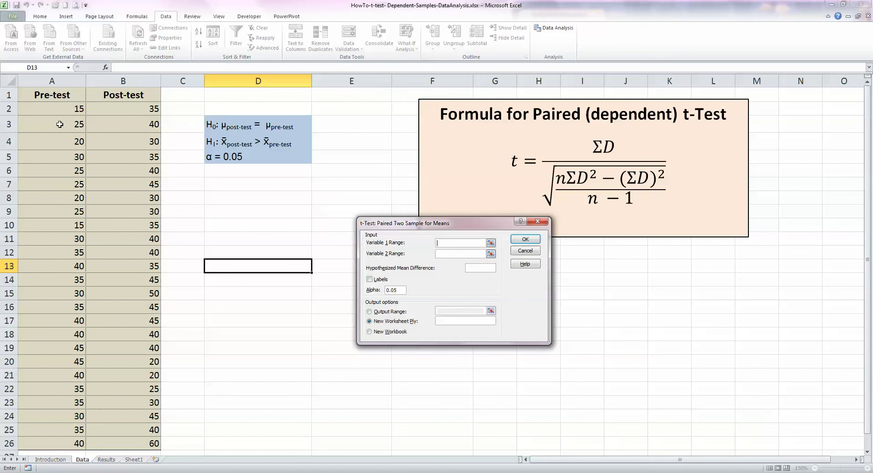
click(460, 243)
drag(57, 93, 59, 442)
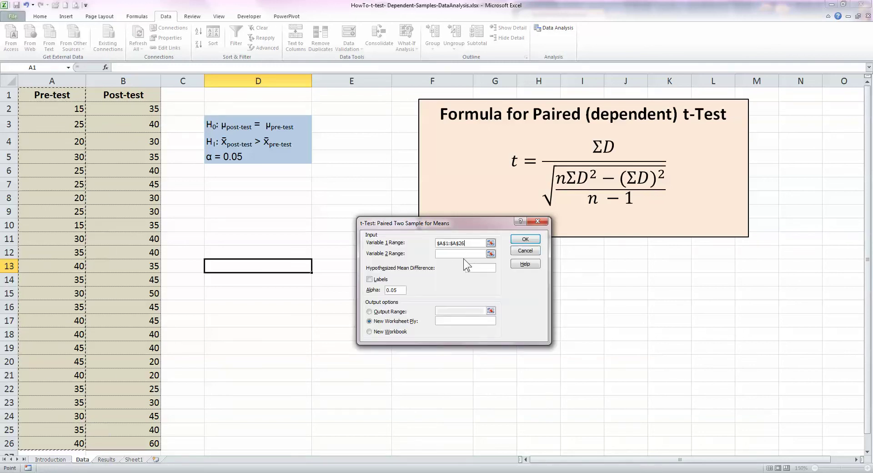
click(461, 254)
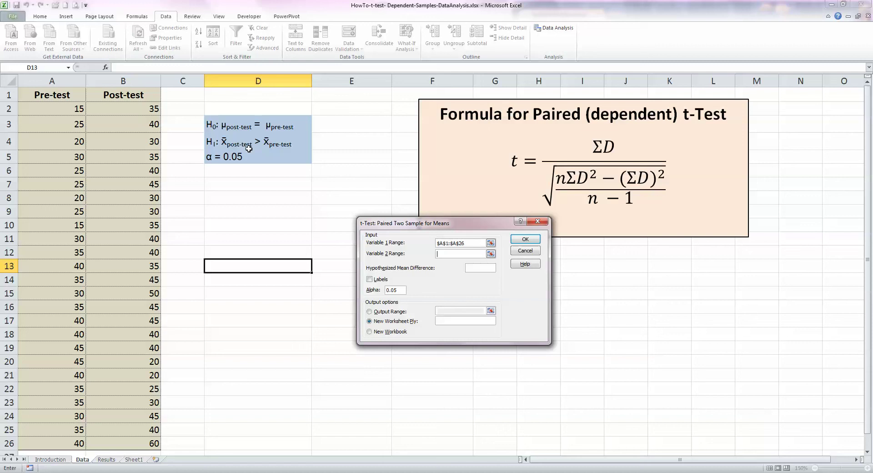
drag(121, 95, 132, 445)
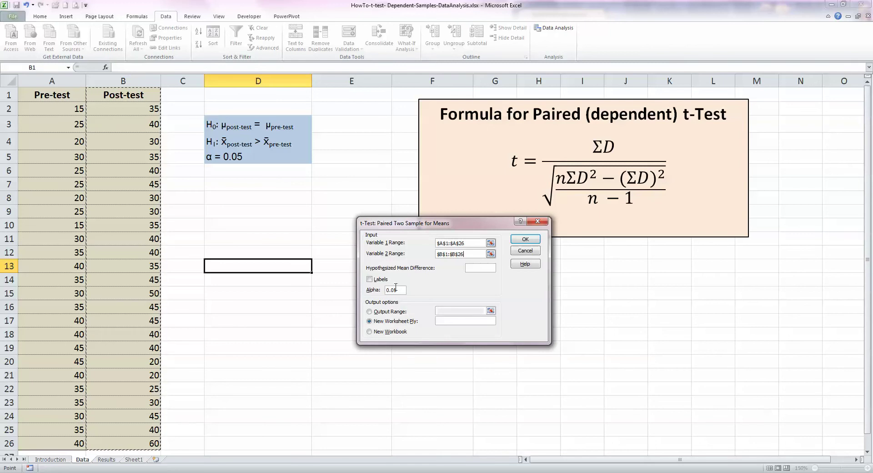
- Use hypothesized mean difference 0, Labels, alpha 0.05 and output range $D$13, then run the test
click(490, 267)
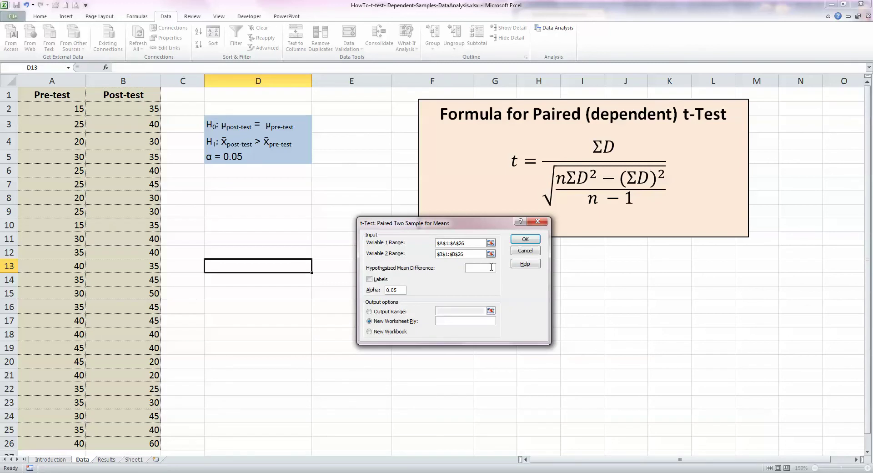
text(0)
click(370, 280)
click(403, 289)
click(369, 312)
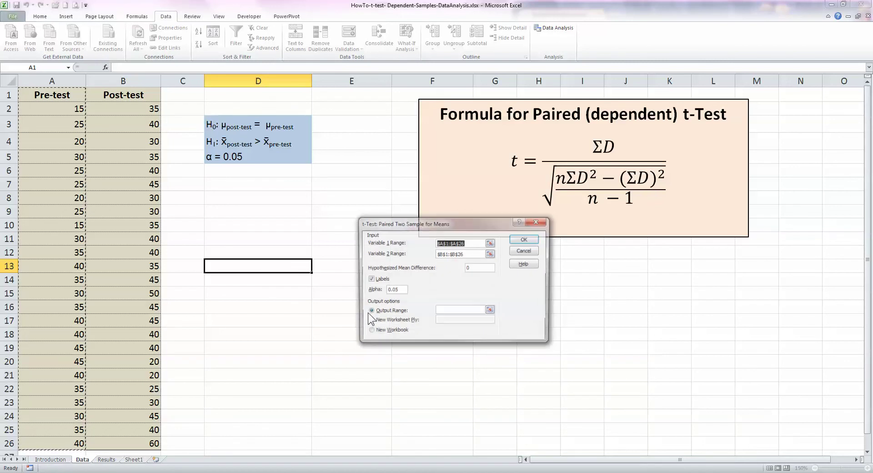
click(461, 311)
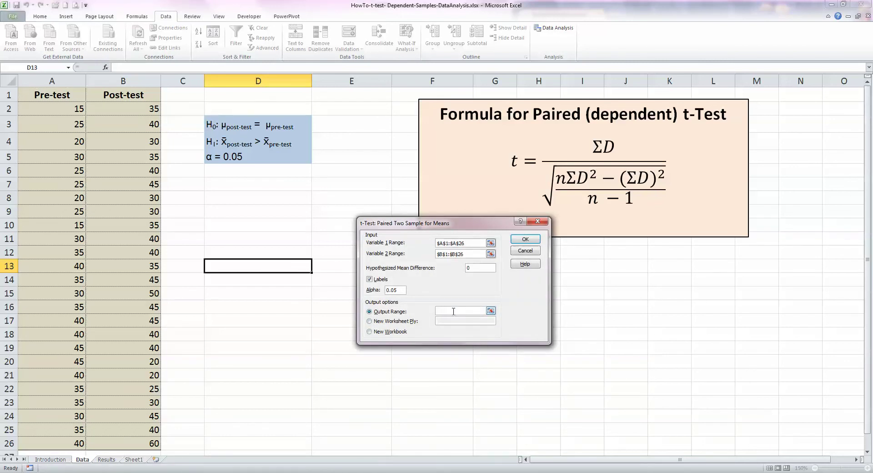
click(246, 265)
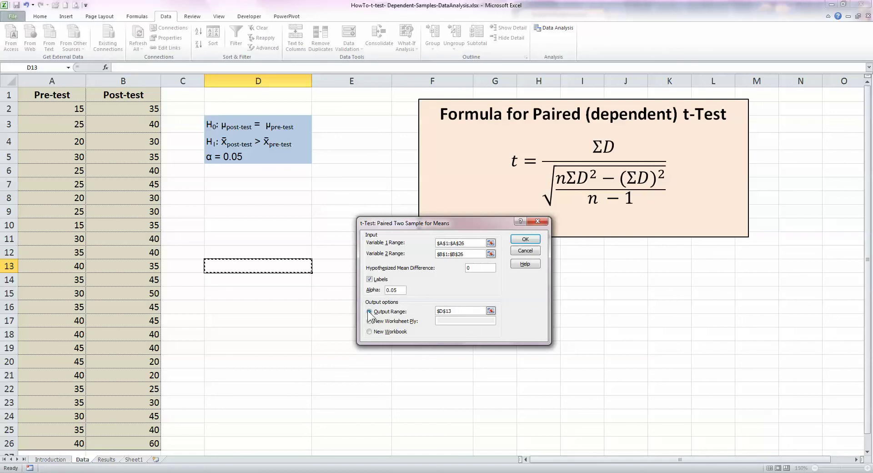
click(528, 242)
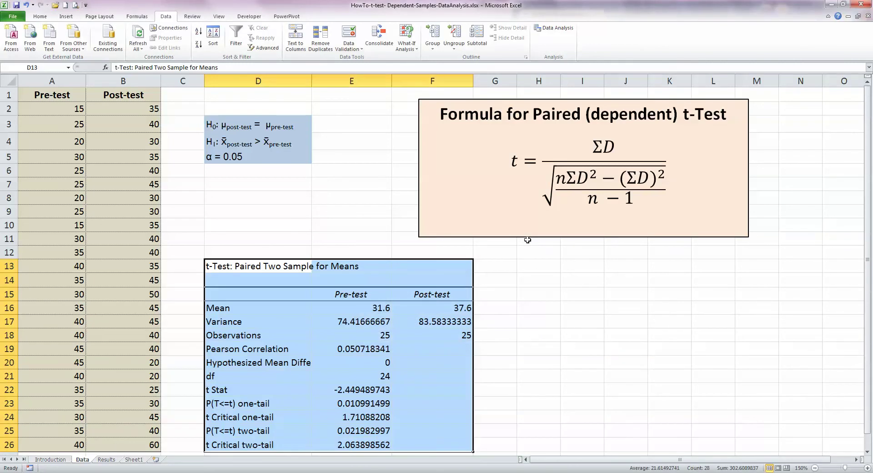
click(523, 294)
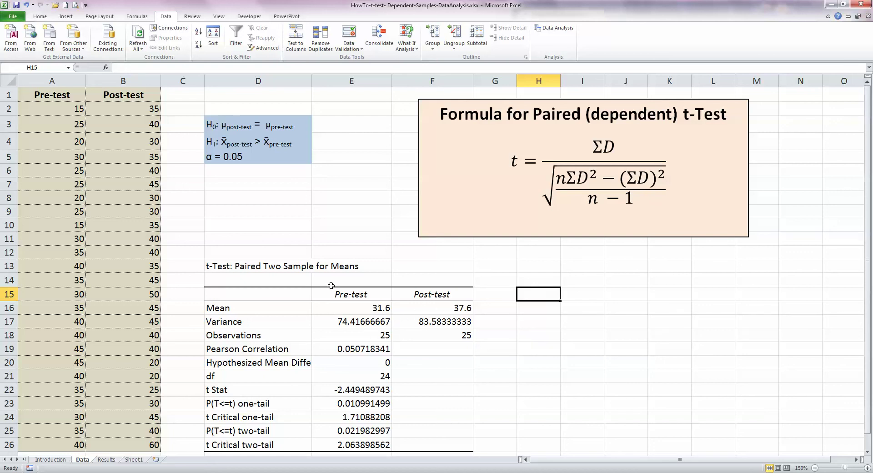
click(359, 391)
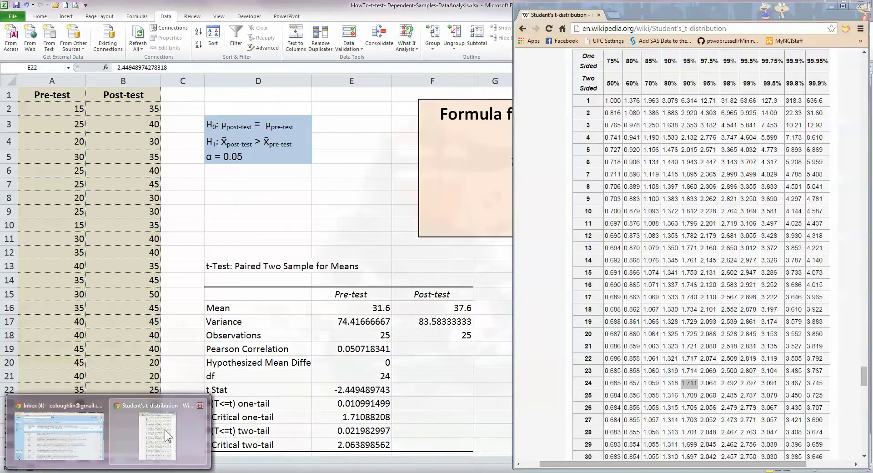
- Check the 24 degrees of freedom in E21, then bring the Wikipedia t-table forward
click(165, 429)
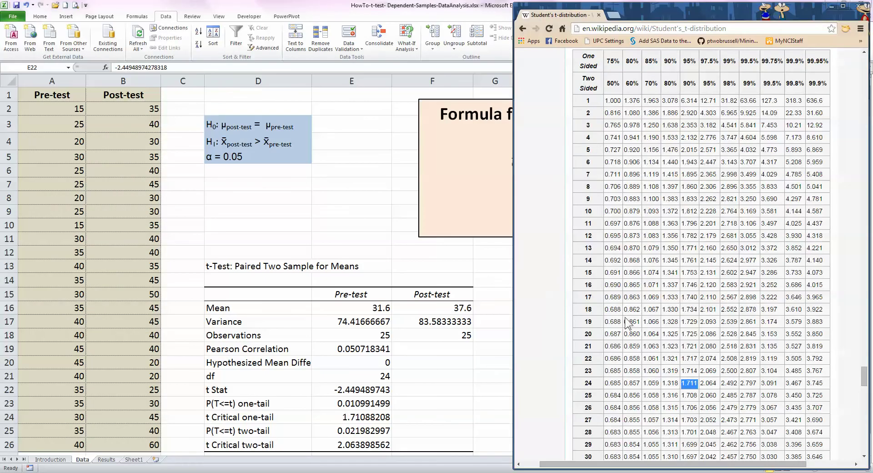
click(773, 366)
click(378, 387)
click(380, 376)
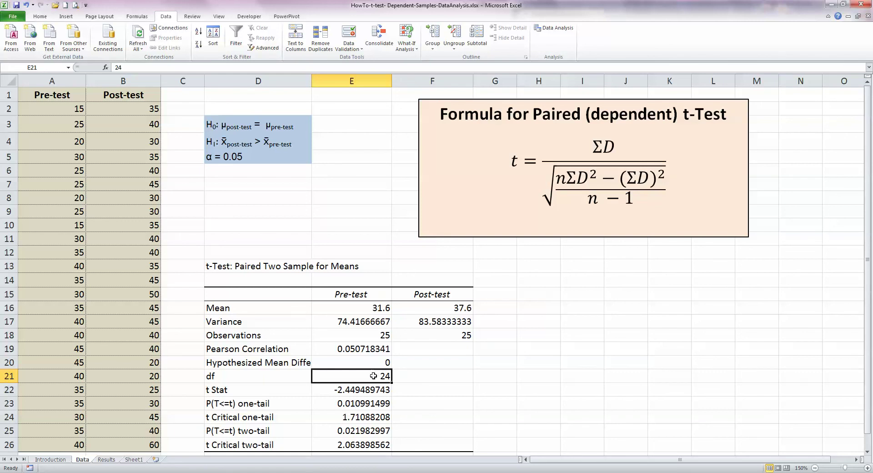
key(alt+Tab)
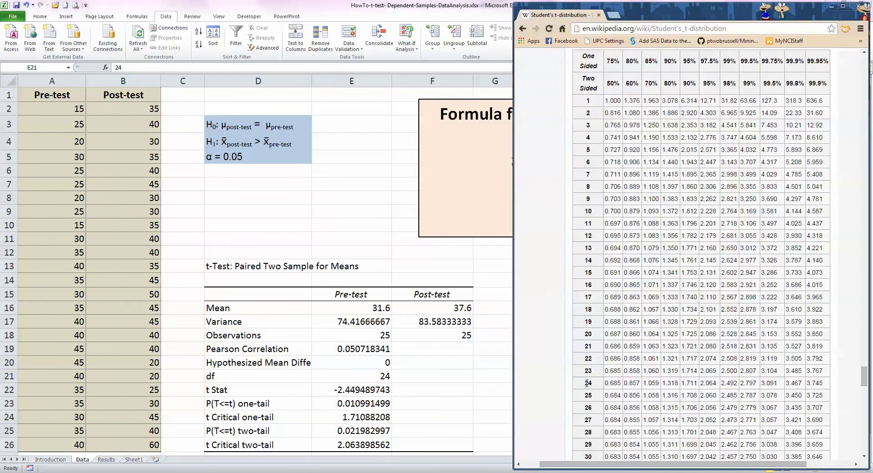
- Highlight the 24-df row, the one-sided 95% column, and the critical value 1.711
drag(587, 383, 819, 383)
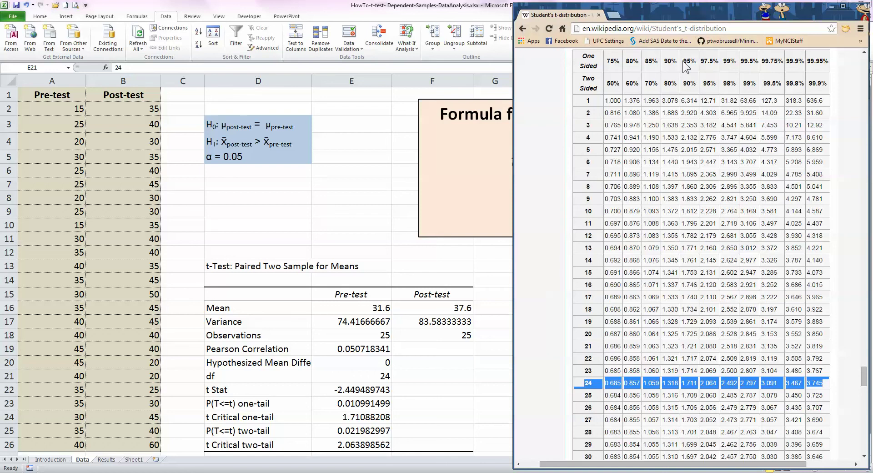
drag(684, 61, 695, 61)
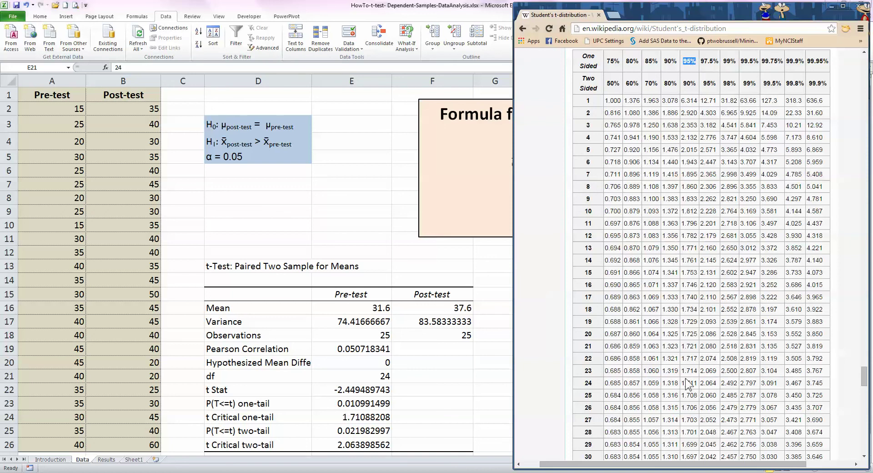
drag(682, 383, 699, 380)
- Return to Excel and select E23 to view the one-tail P of 0.010991499
key(alt+Tab)
click(360, 403)
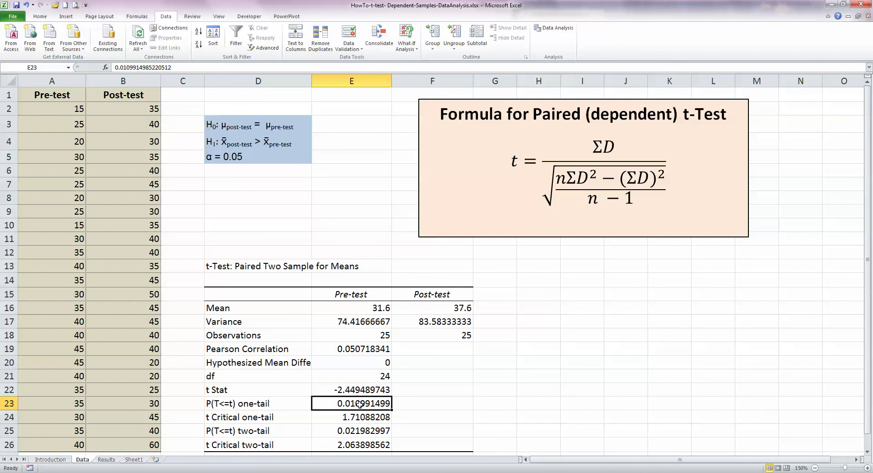